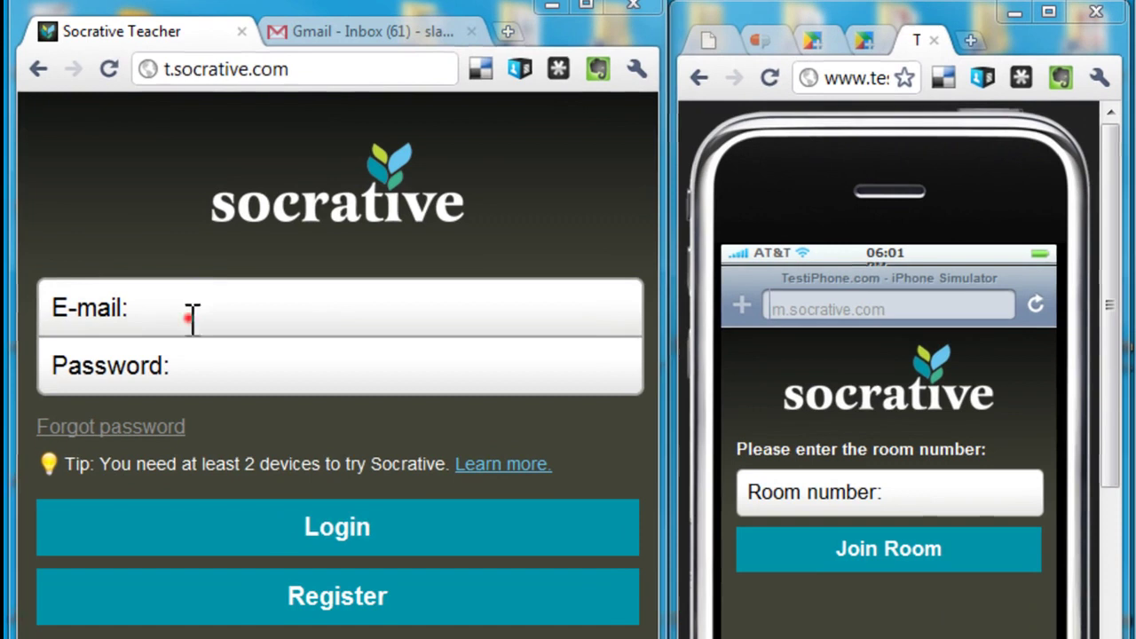
Log in to the Socrative teacher account with its e-mail and password, reaching room 8.
{"action": "left_click", "coordinate": [172, 201]}
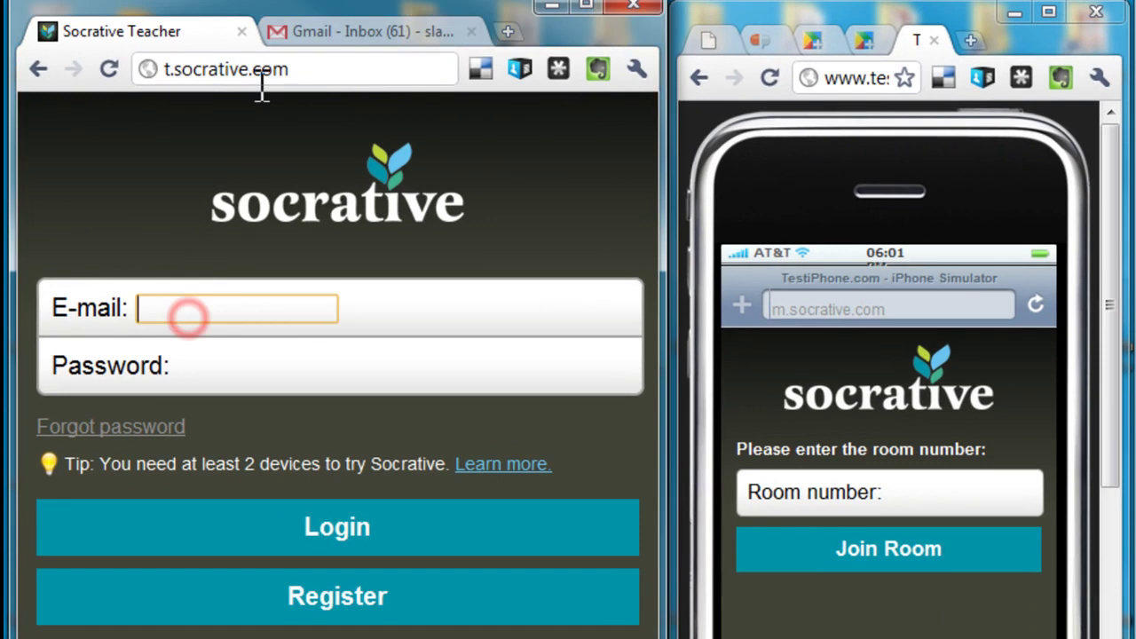
{"action": "left_click", "coordinate": [252, 71]}
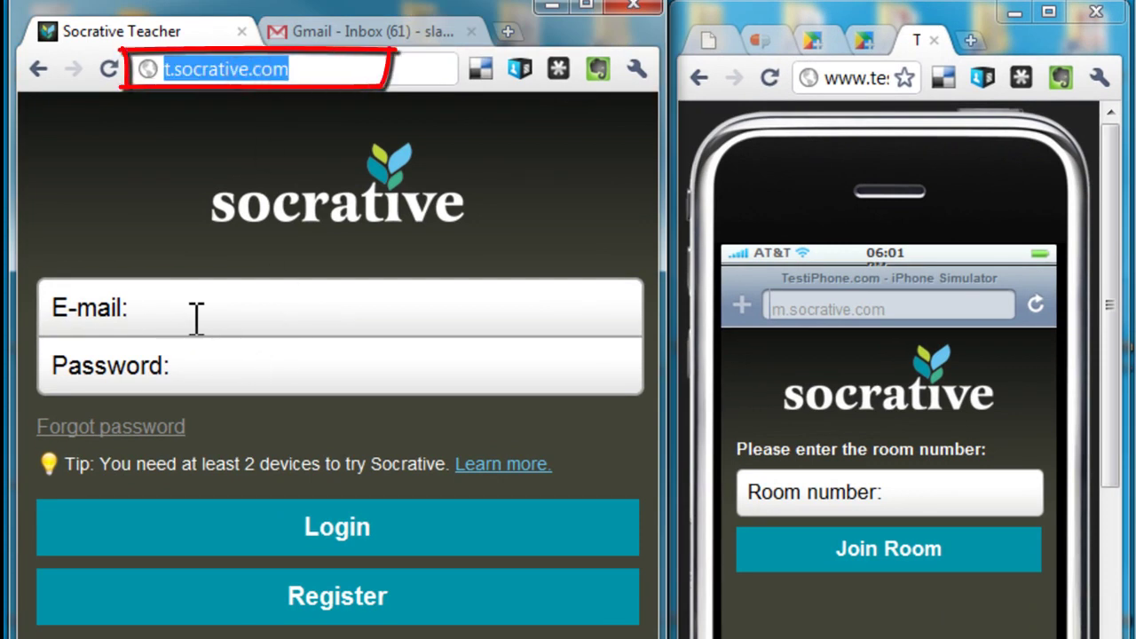
{"action": "left_click", "coordinate": [195, 315]}
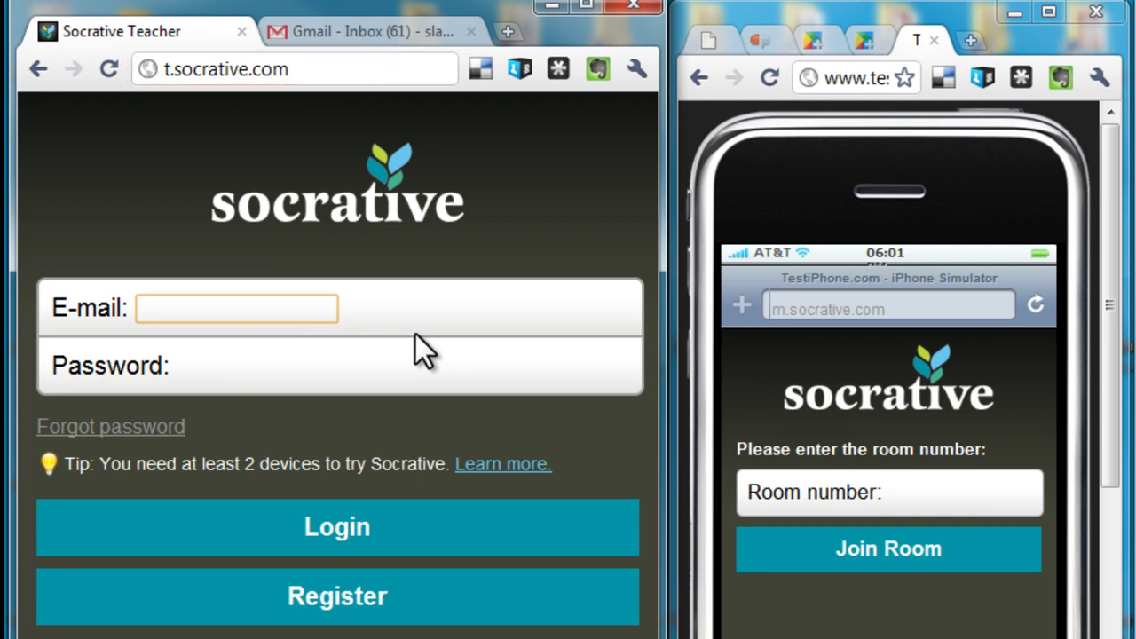
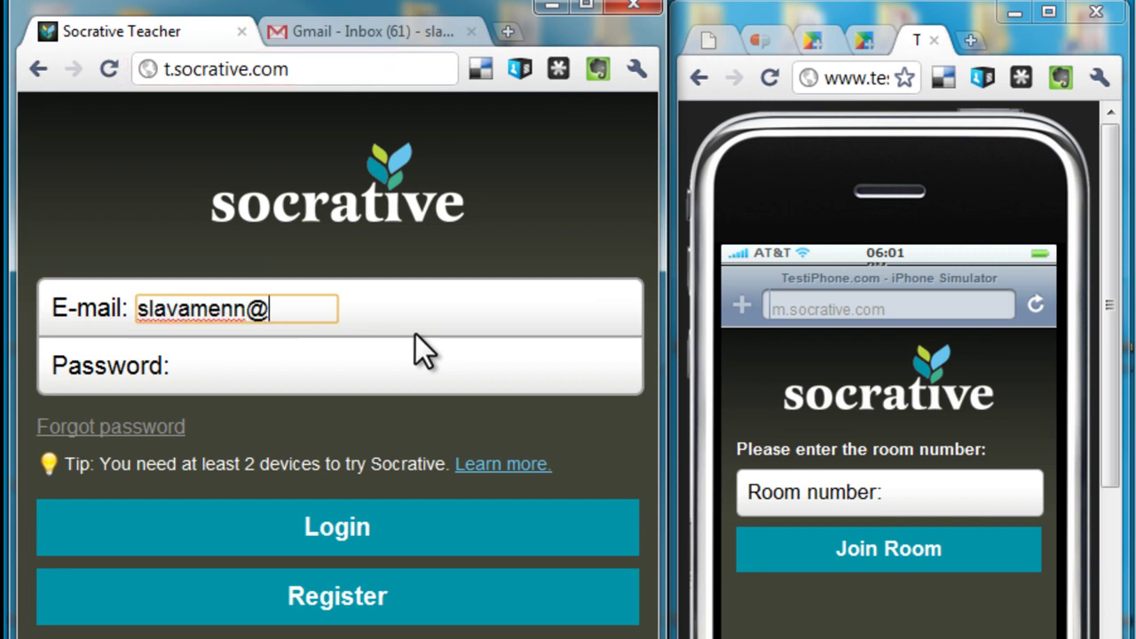
{"action": "key", "text": "Tab"}
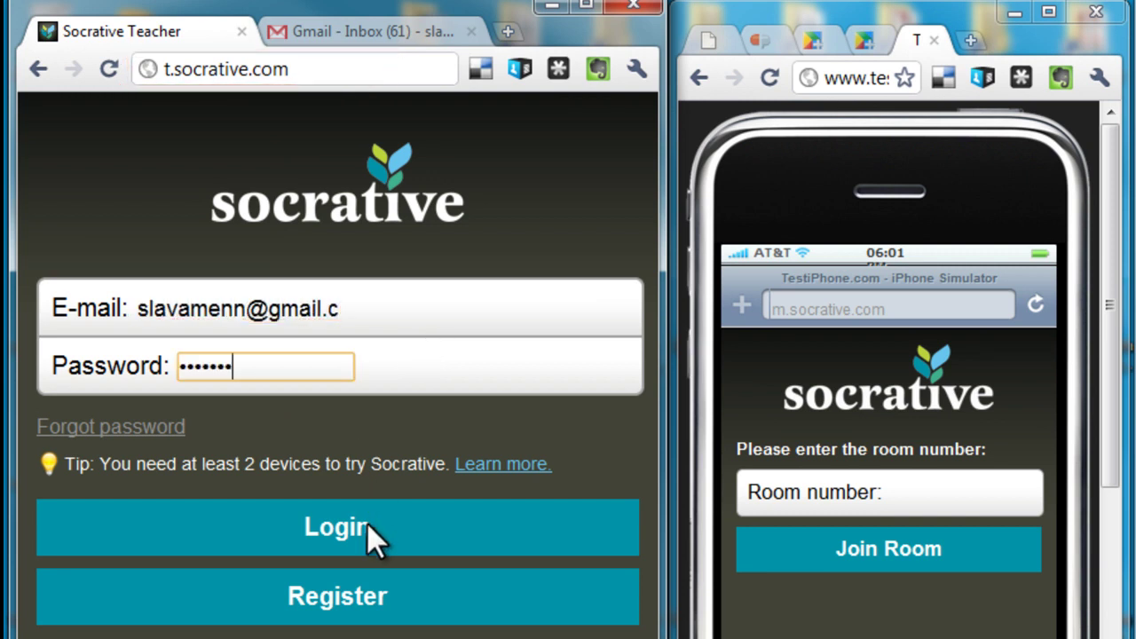
{"action": "left_click", "coordinate": [366, 523]}
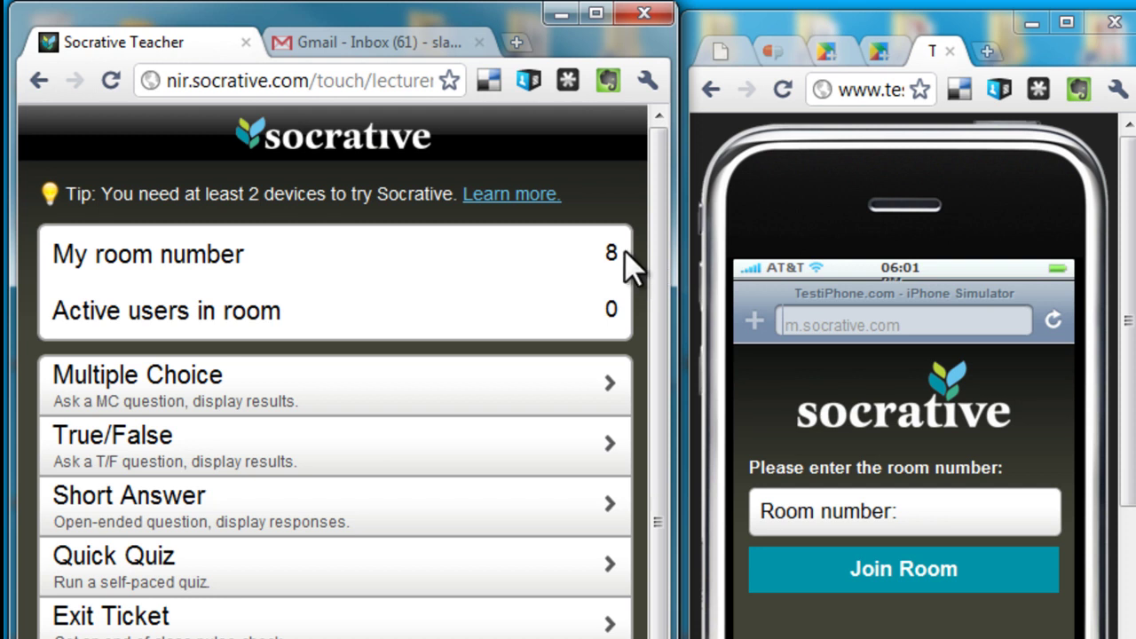
{"action": "left_click_drag", "start_coordinate": [617, 251], "coordinate": [248, 254]}
{"action": "left_click", "coordinate": [297, 264]}
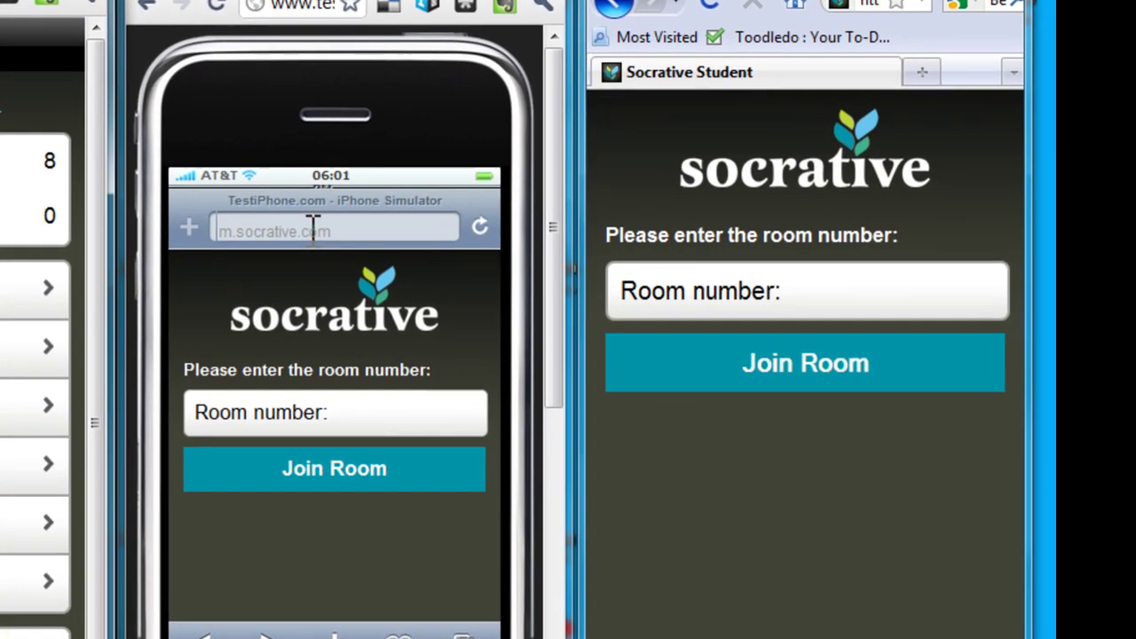
Join room 8 as the student in the iPhone simulator.
{"action": "left_click", "coordinate": [899, 321]}
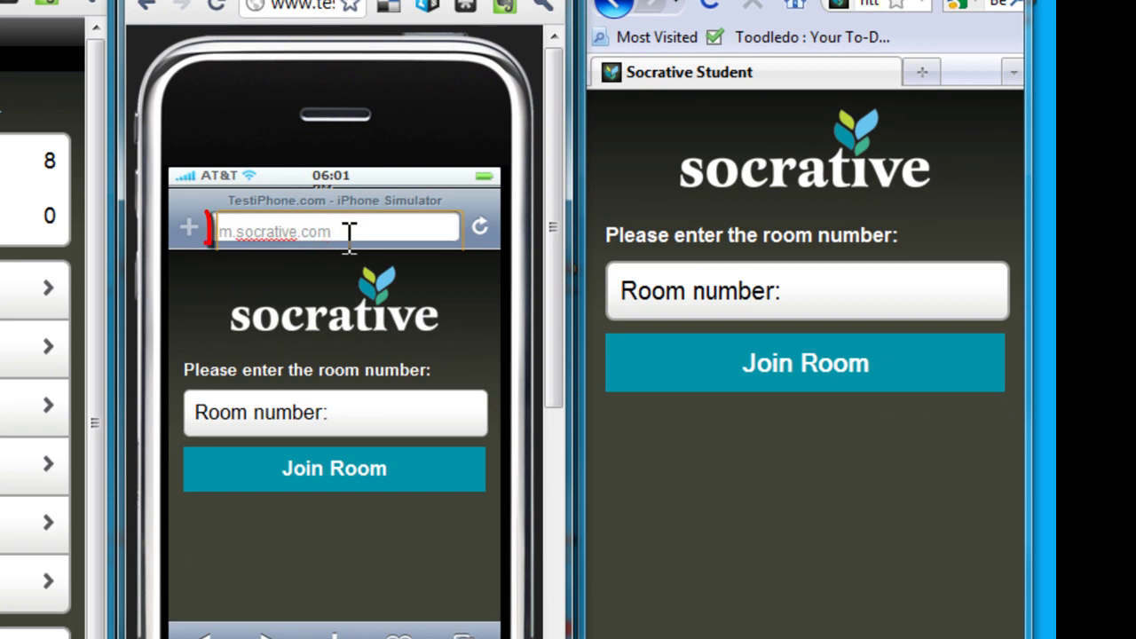
{"action": "left_click", "coordinate": [348, 415]}
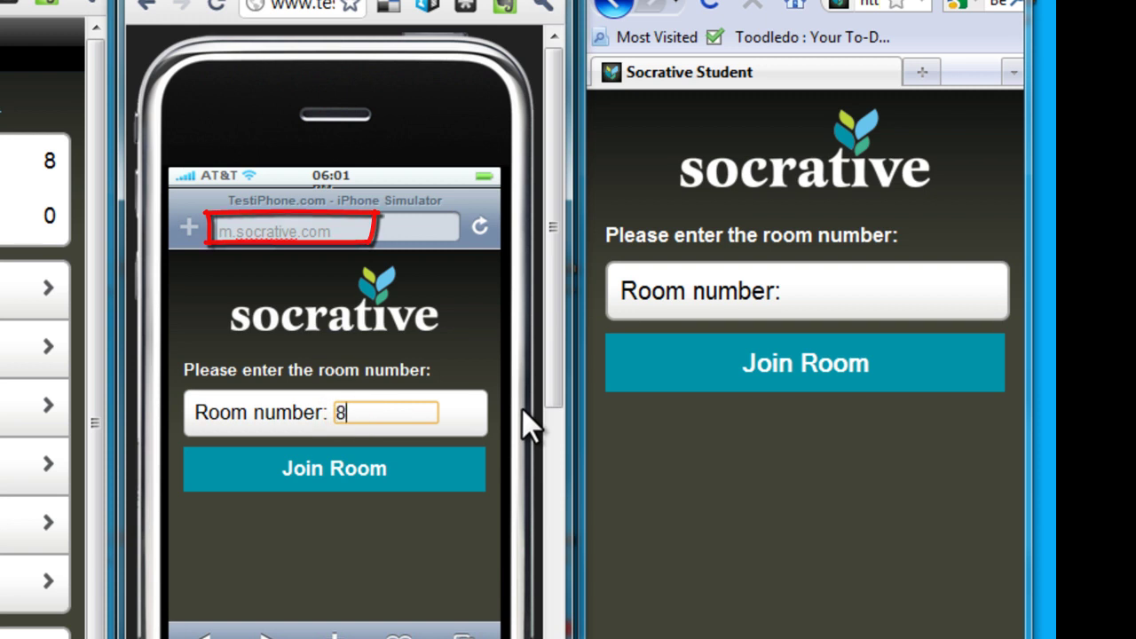
{"action": "left_click", "coordinate": [373, 471]}
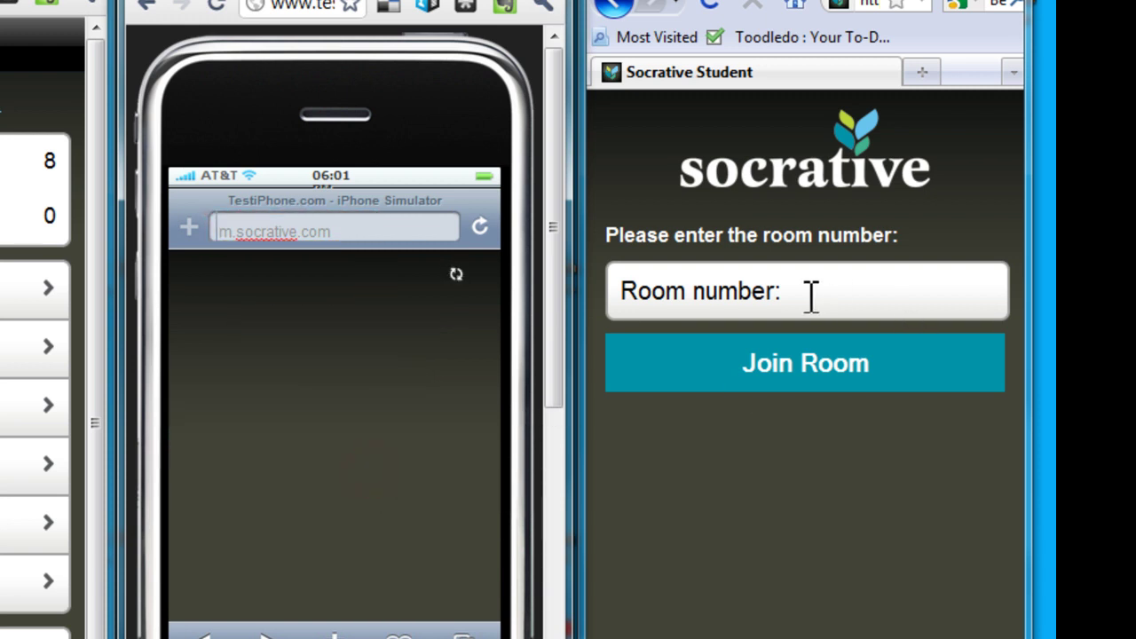
Join room 8 as the second student in Firefox.
{"action": "left_click", "coordinate": [808, 293]}
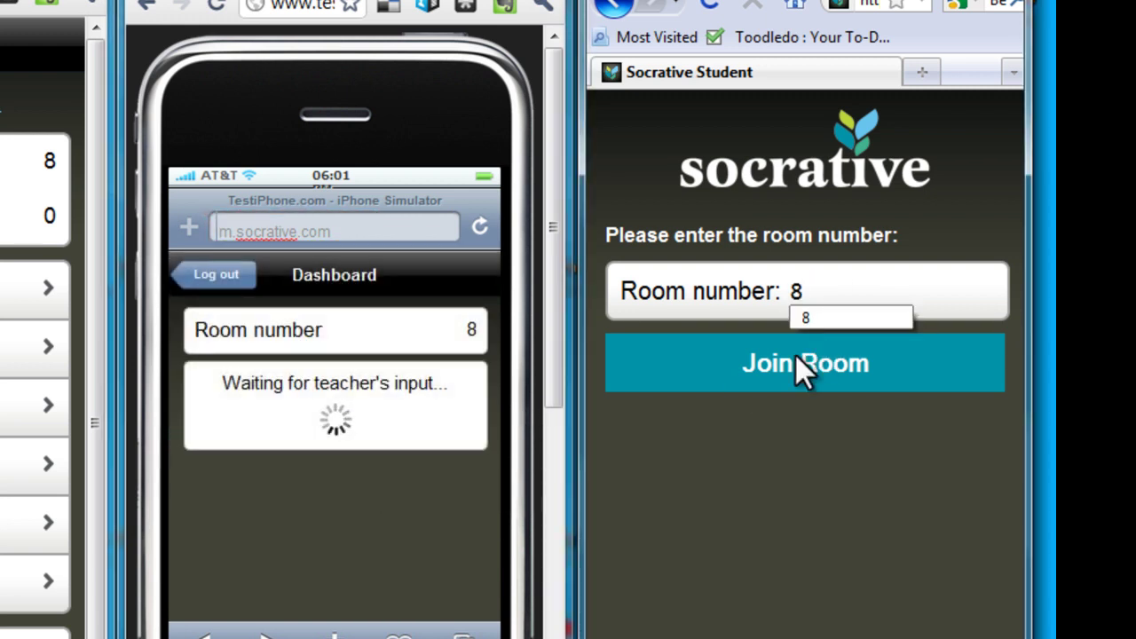
{"action": "left_click", "coordinate": [796, 366]}
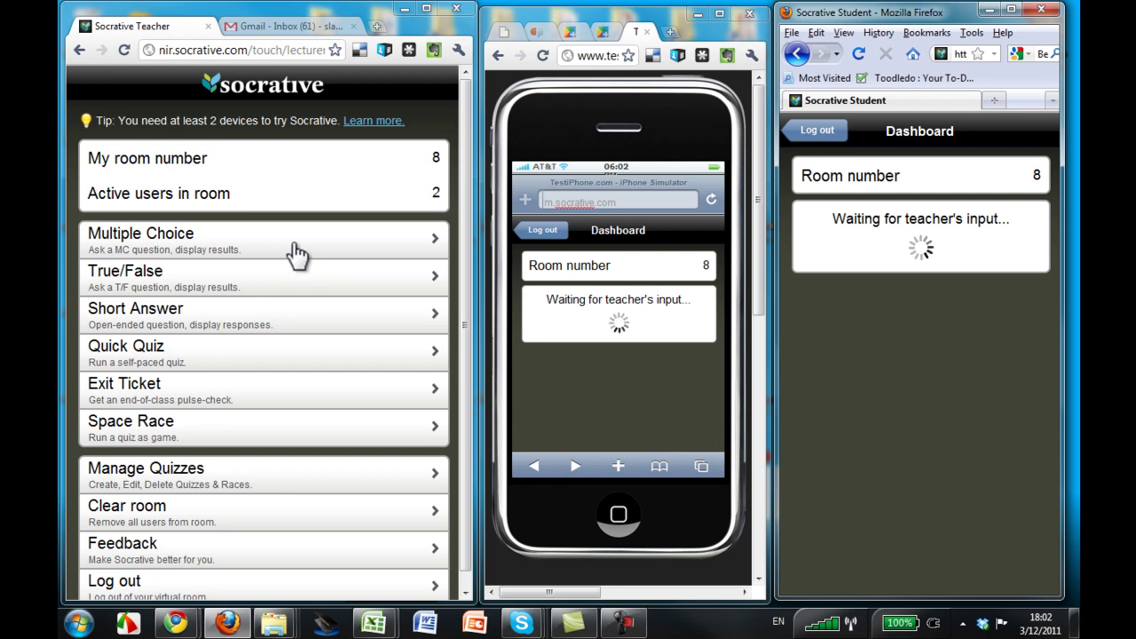
Run a Multiple Choice question, with the students answering A and C, then end it.
{"action": "left_click", "coordinate": [299, 254]}
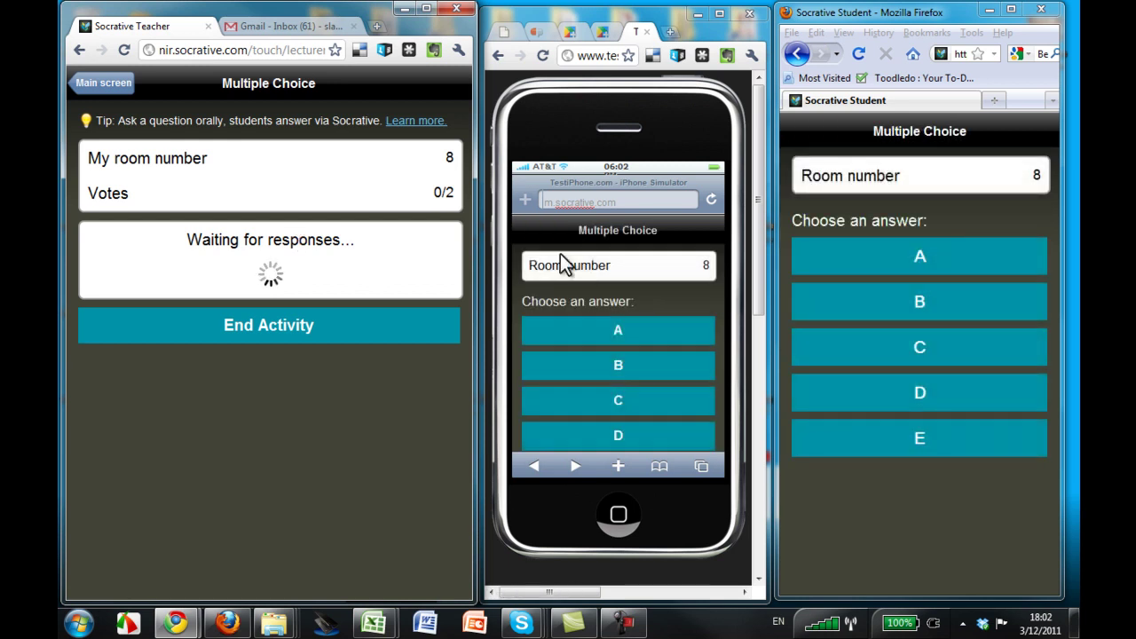
{"action": "left_click", "coordinate": [841, 253]}
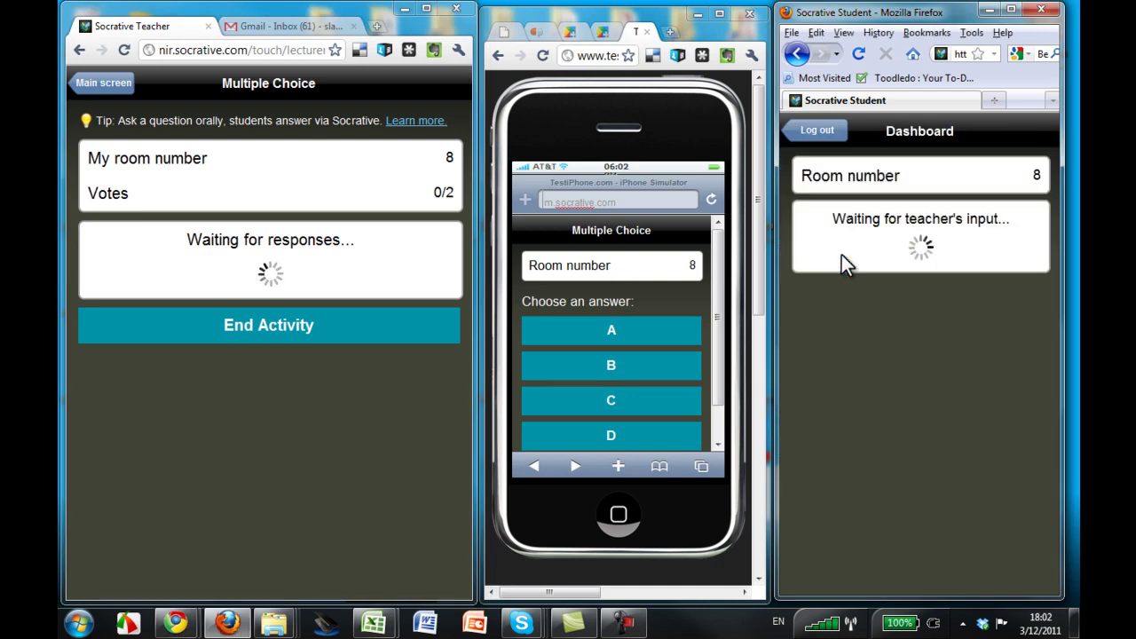
{"action": "left_click", "coordinate": [622, 402]}
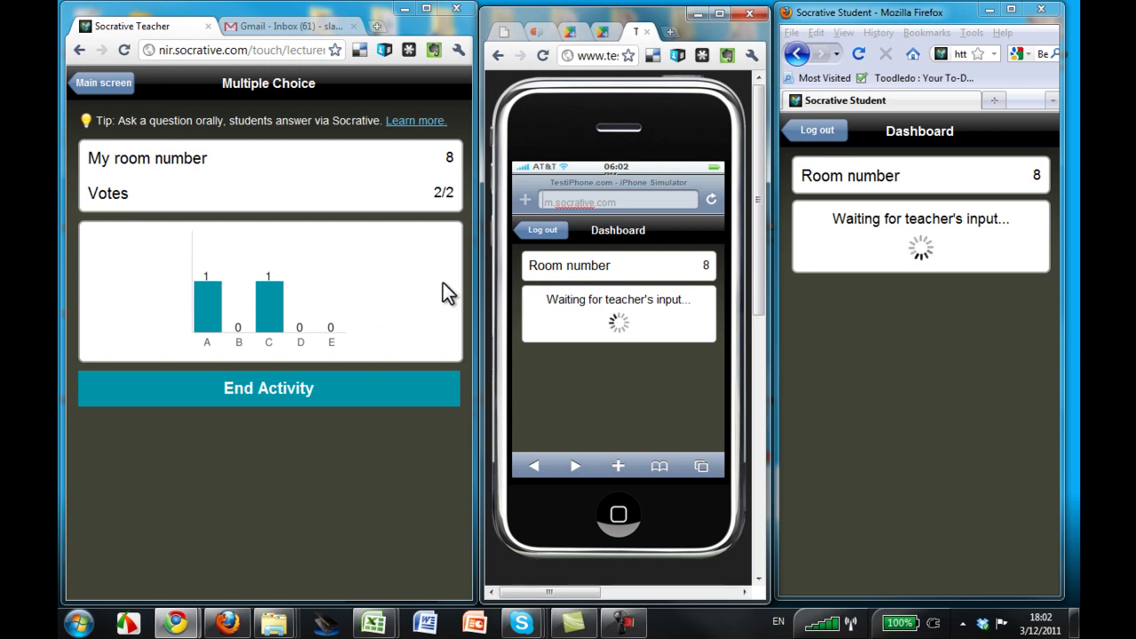
{"action": "left_click", "coordinate": [287, 393]}
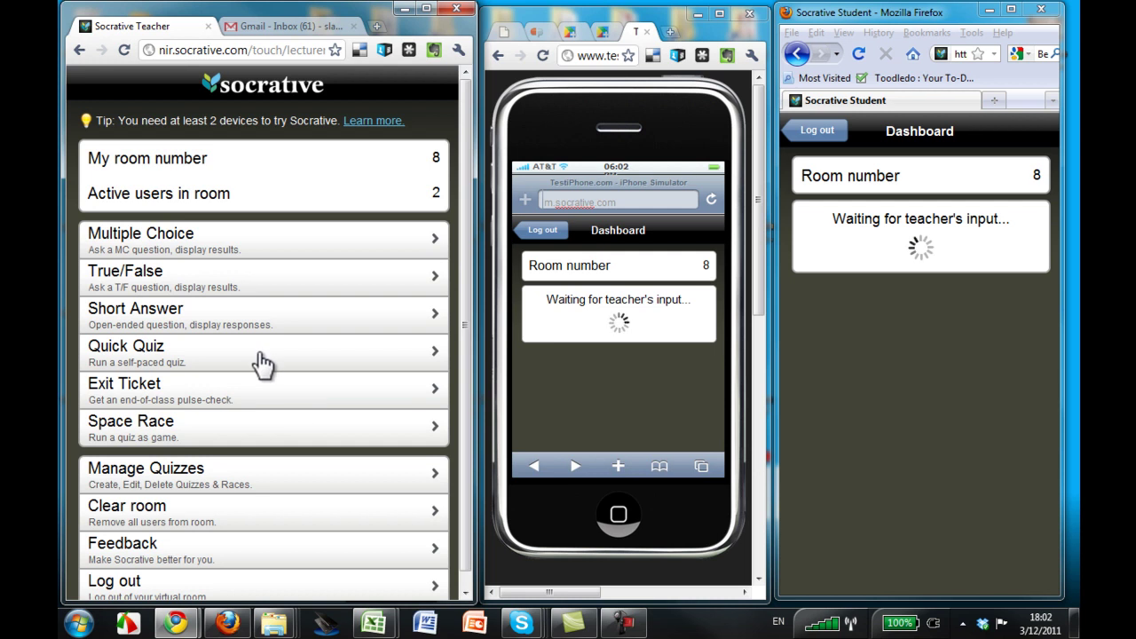
Start a Quick Quiz using the saved quiz 'MIT Trivia - Easy'.
{"action": "left_click", "coordinate": [266, 361]}
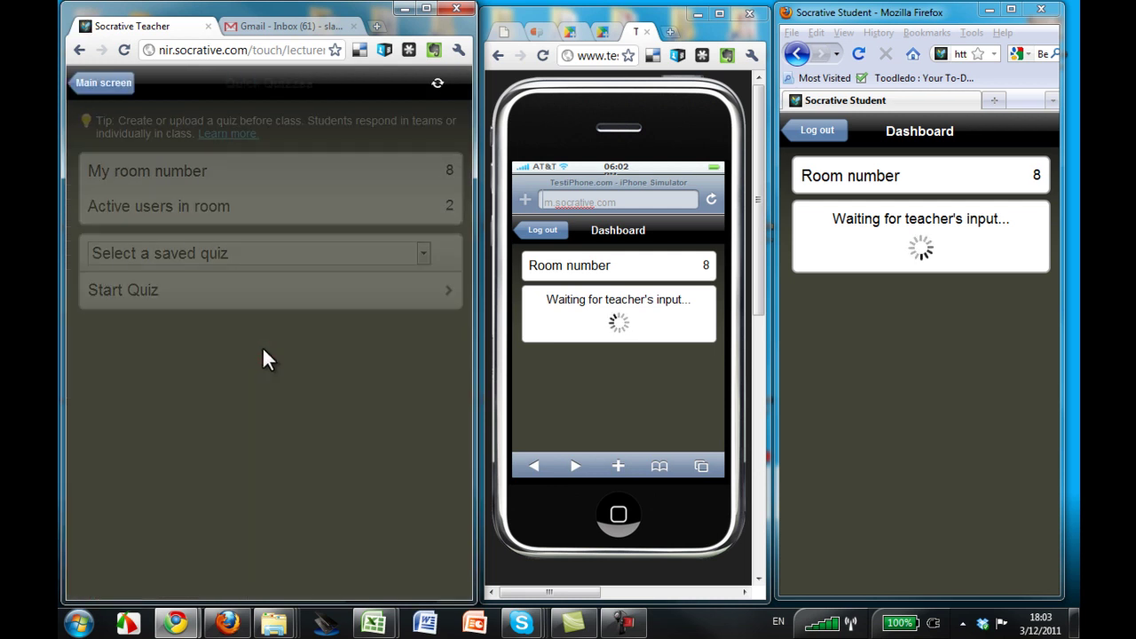
{"action": "left_click", "coordinate": [423, 254]}
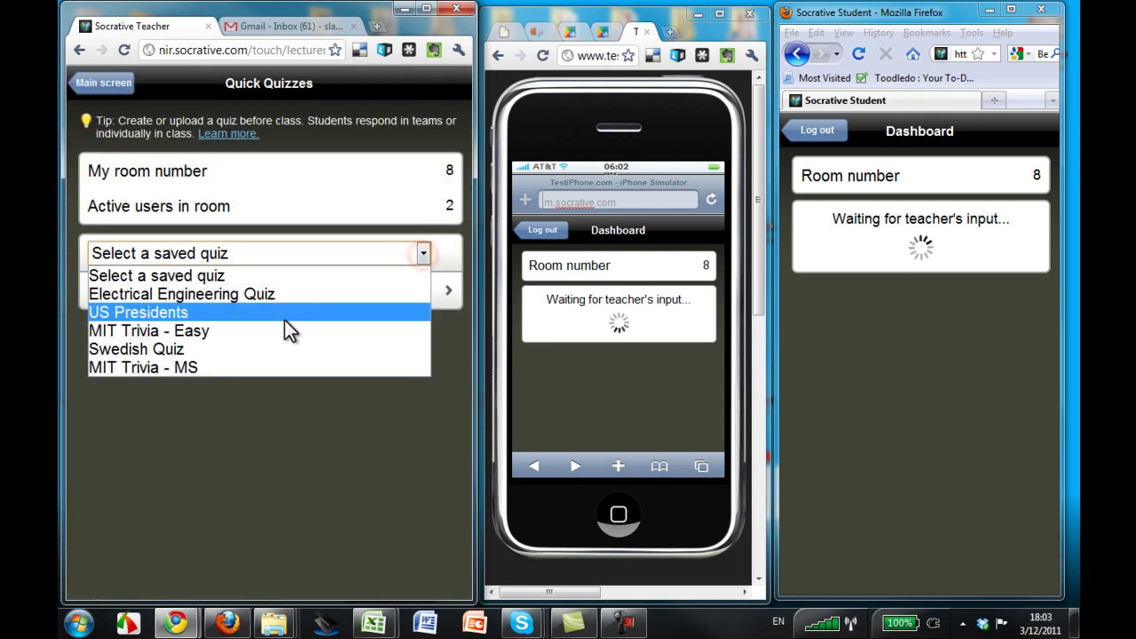
{"action": "left_click", "coordinate": [274, 330]}
{"action": "left_click", "coordinate": [291, 289]}
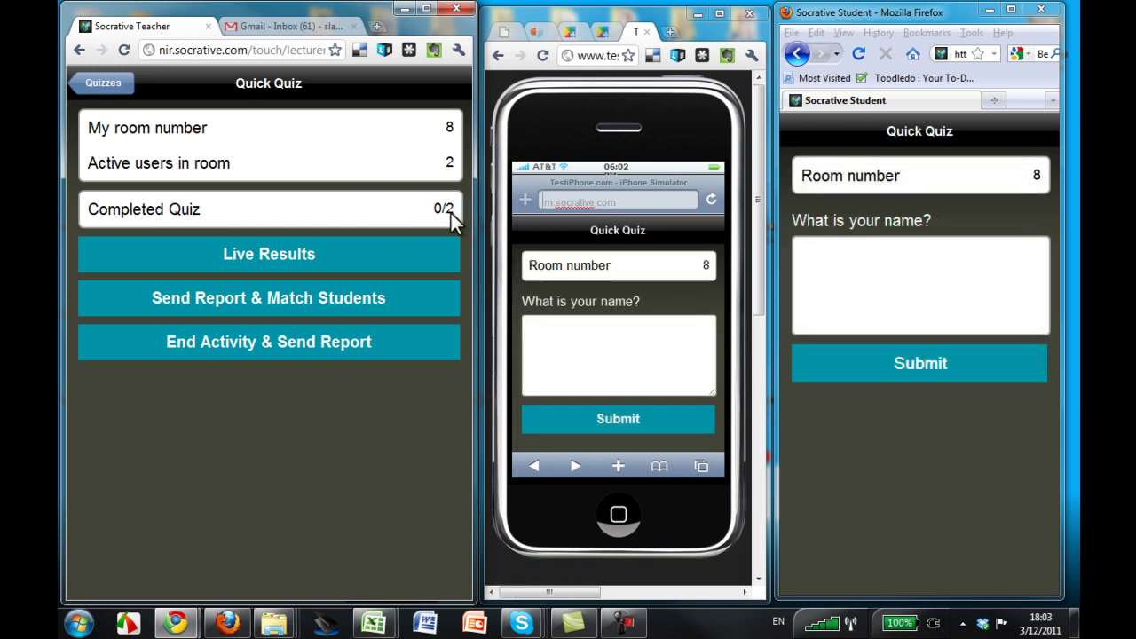
Enter and submit a name for each of the two students.
{"action": "left_click", "coordinate": [608, 349]}
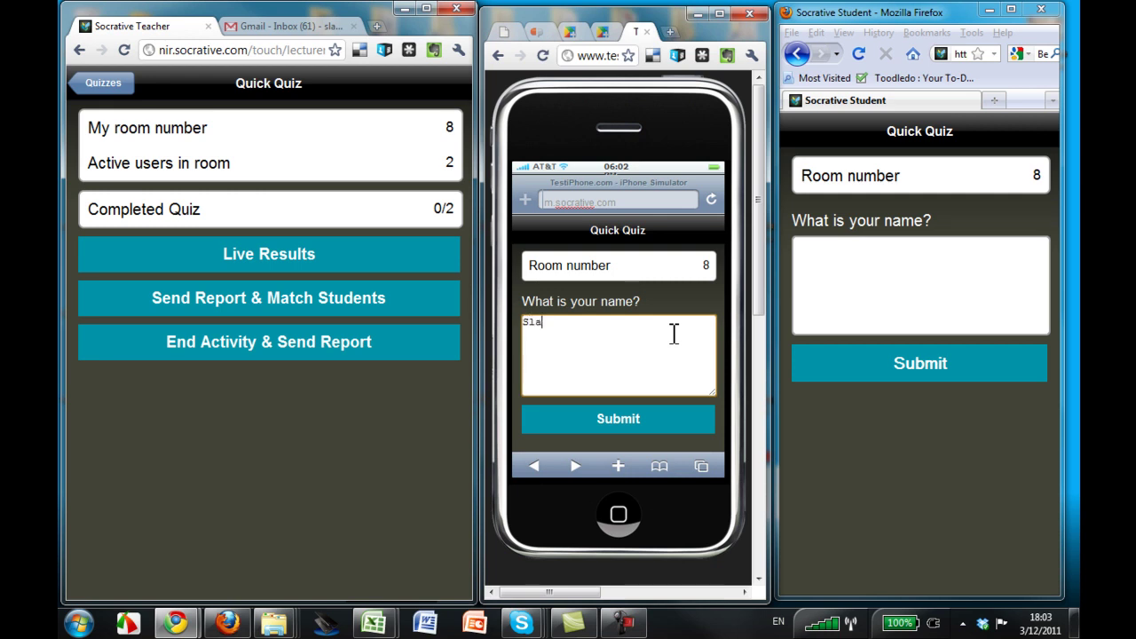
{"action": "left_click", "coordinate": [644, 428]}
{"action": "left_click", "coordinate": [811, 286]}
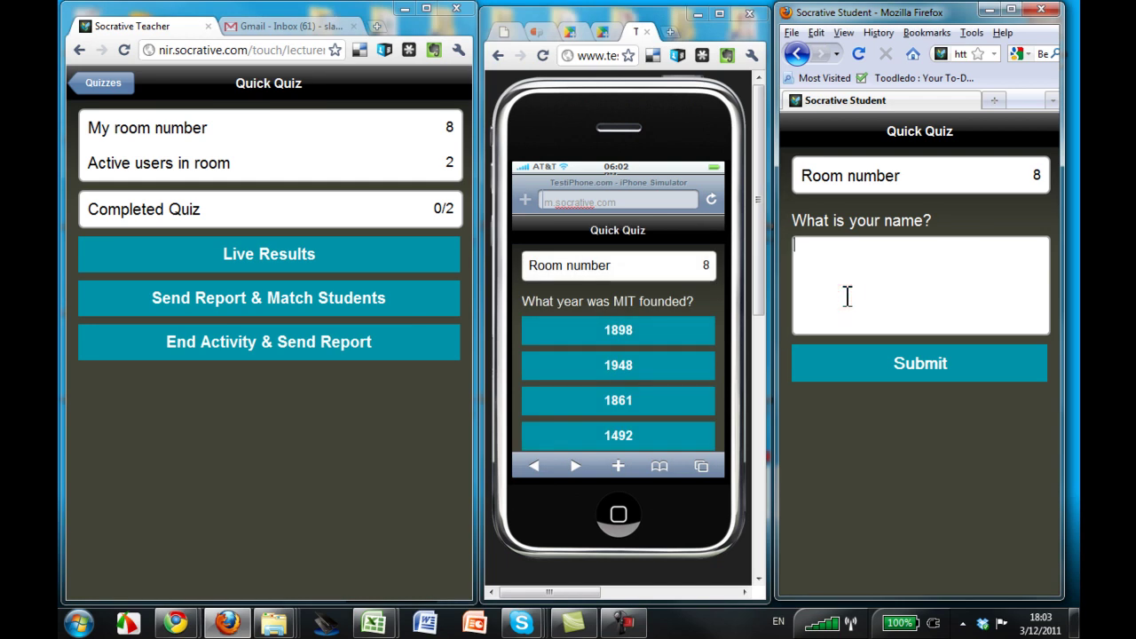
{"action": "left_click", "coordinate": [894, 369]}
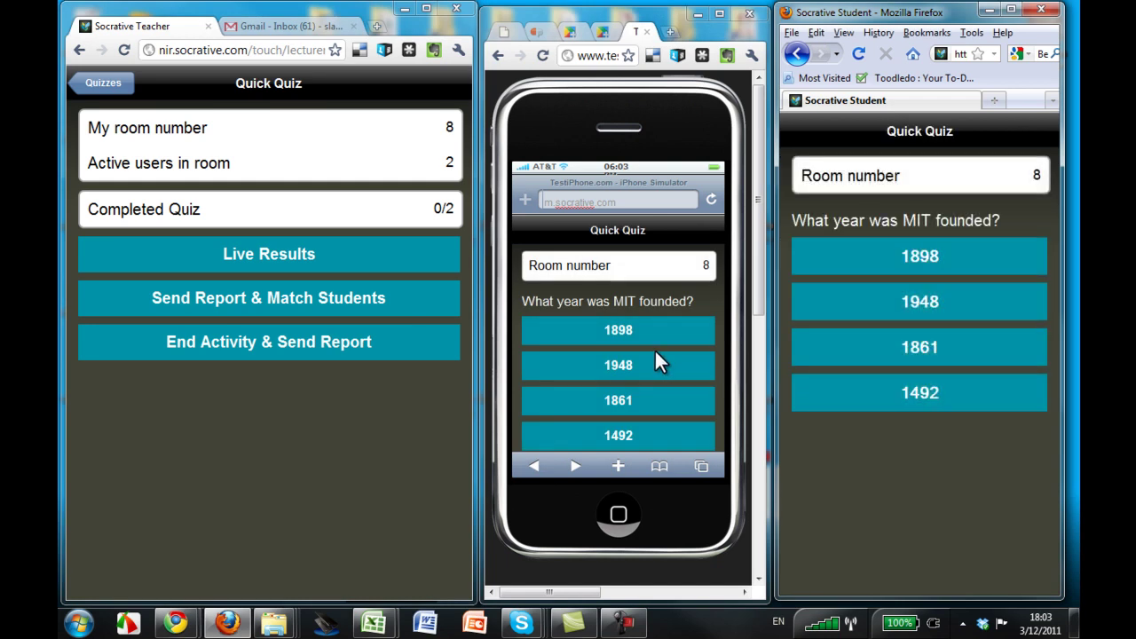
Answer MIT's founding year: 1861 on the phone, 1492 for the second student.
{"action": "left_click", "coordinate": [631, 399]}
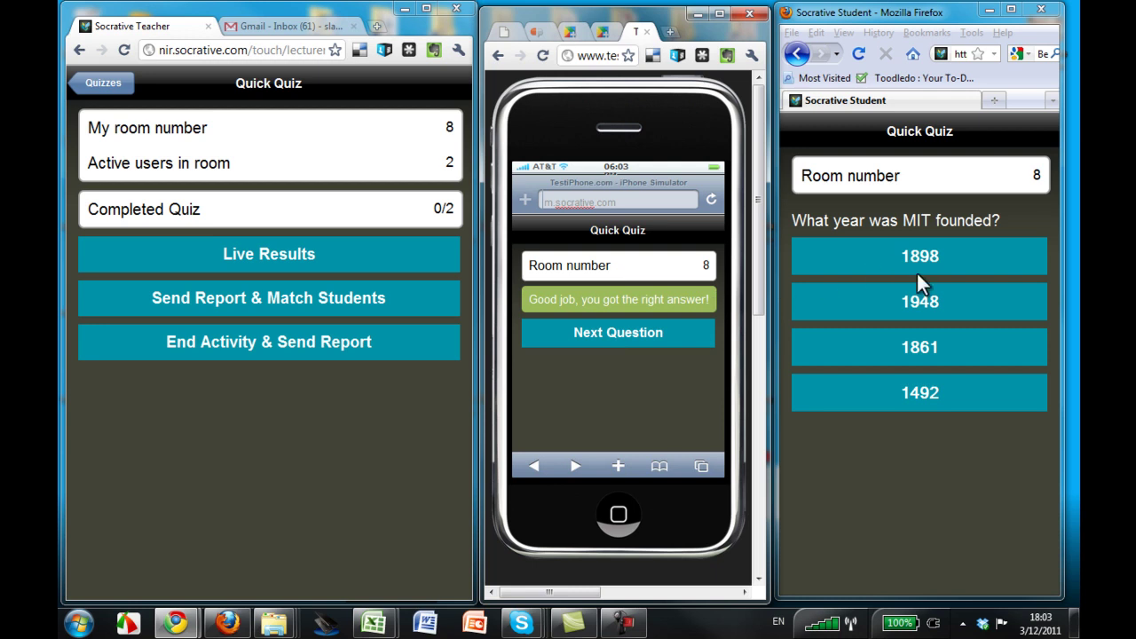
{"action": "left_click", "coordinate": [909, 392]}
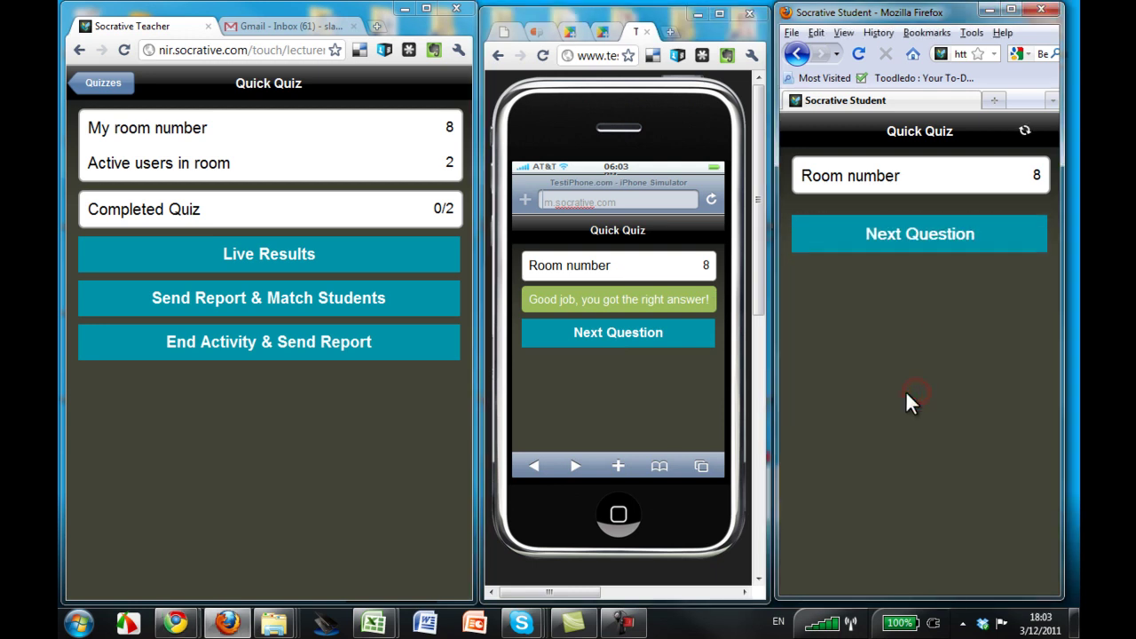
{"action": "left_click", "coordinate": [626, 330]}
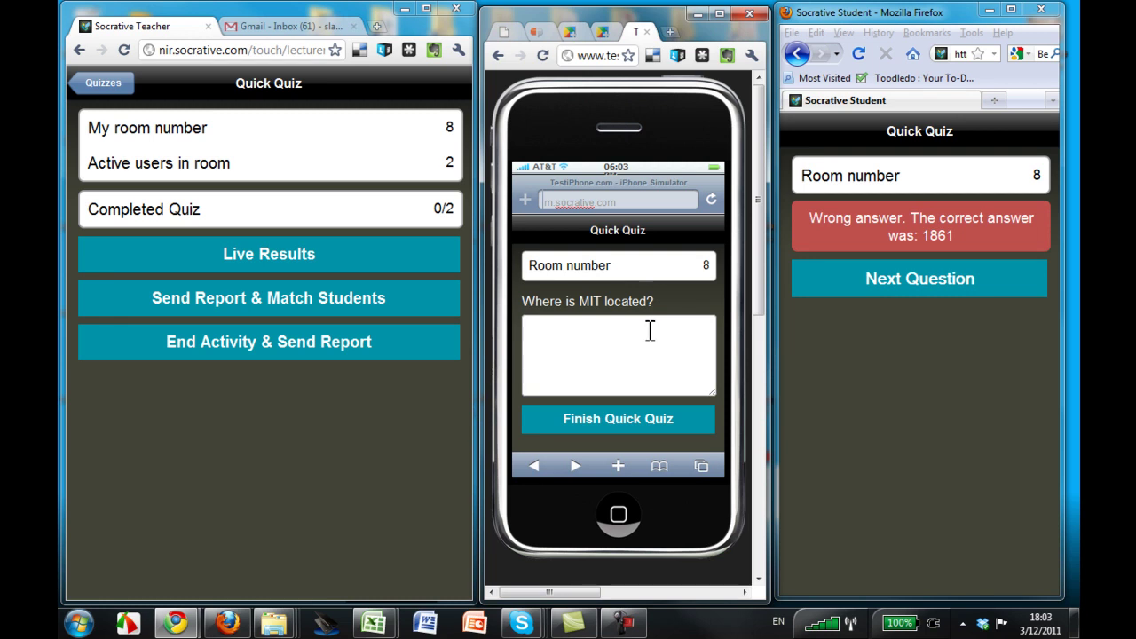
Have the phone student answer 'c' for MIT's location and finish the quiz.
{"action": "left_click", "coordinate": [650, 330]}
{"action": "type", "text": "c"}
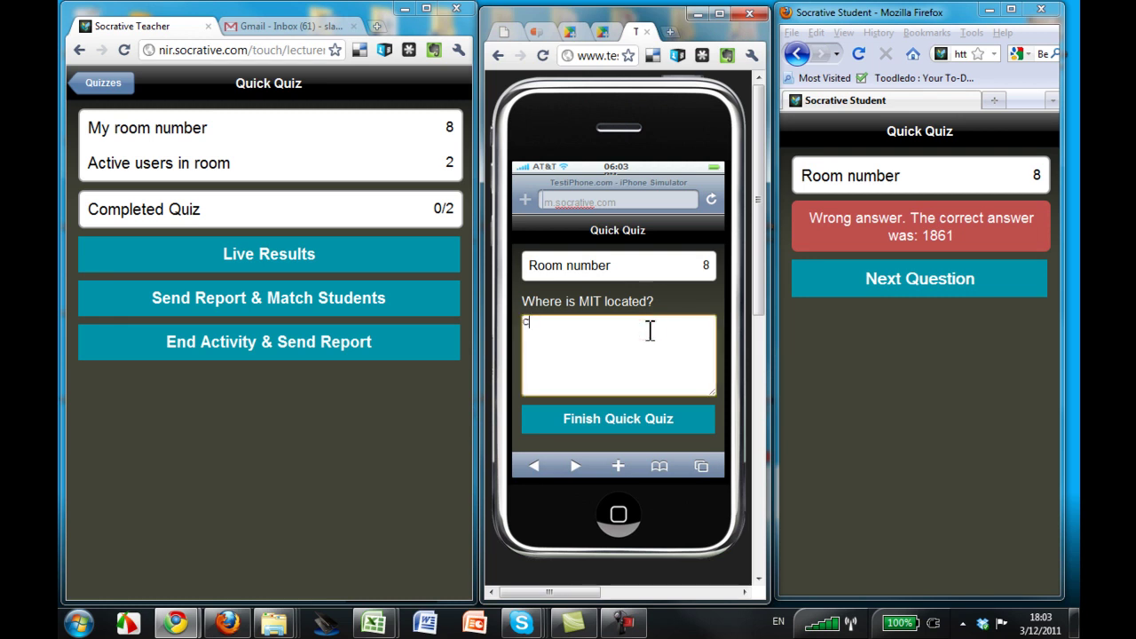
{"action": "left_click", "coordinate": [664, 419]}
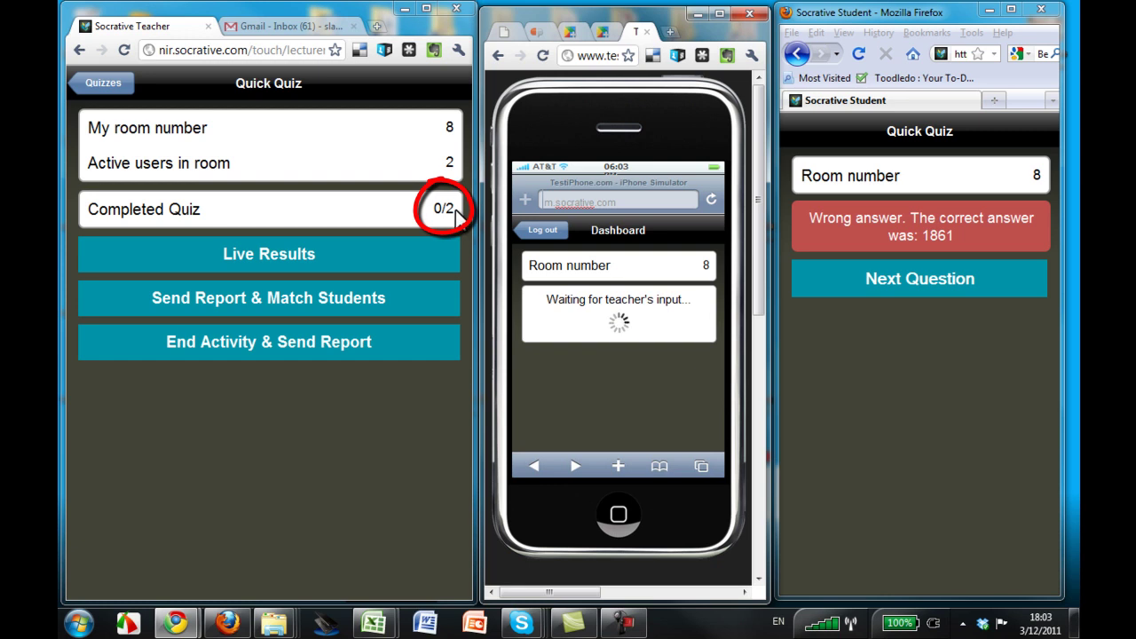
Have the second student answer 'Tel Aviv' and finish, then end the activity and send the report.
{"action": "left_click", "coordinate": [948, 276]}
{"action": "left_click", "coordinate": [882, 295]}
{"action": "type", "text": "T"}
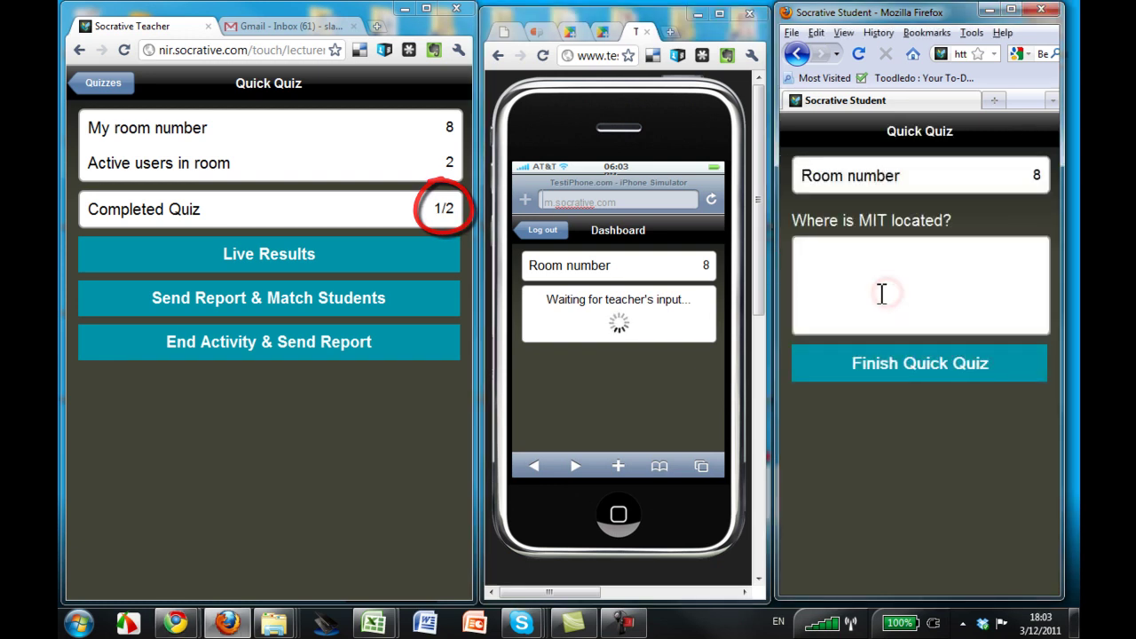
{"action": "type", "text": "el Aviv"}
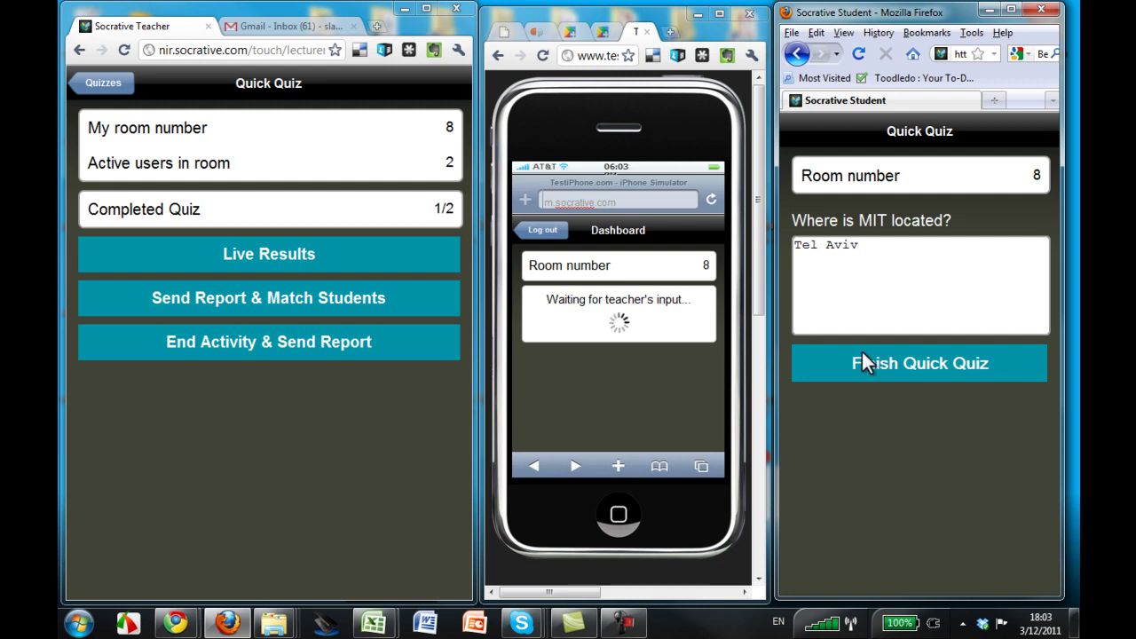
{"action": "left_click", "coordinate": [862, 364]}
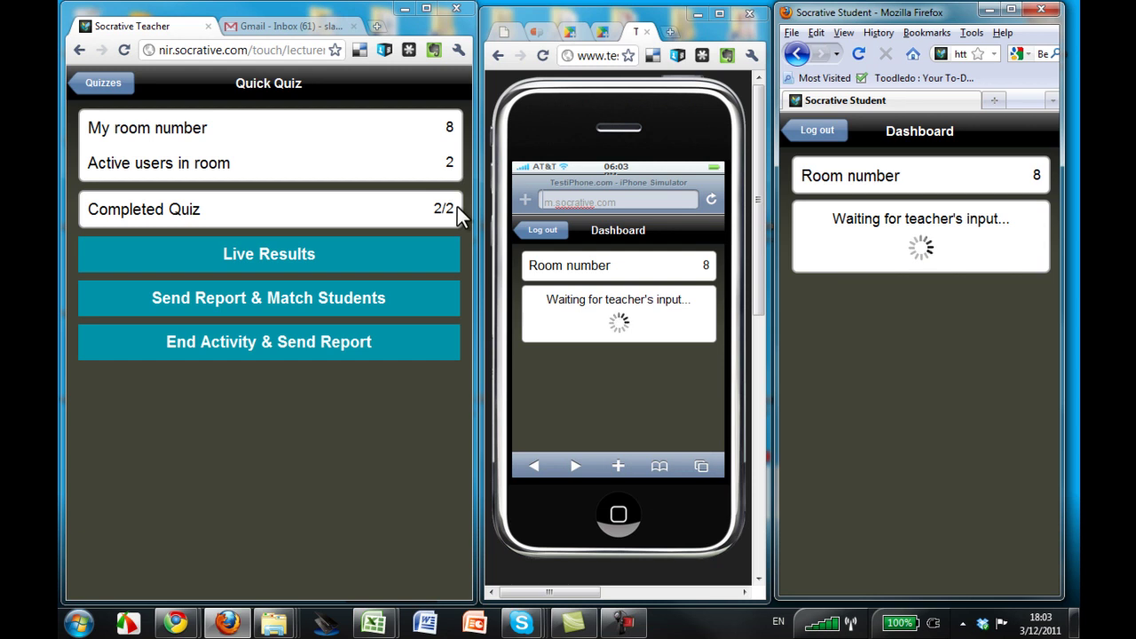
{"action": "left_click", "coordinate": [314, 341]}
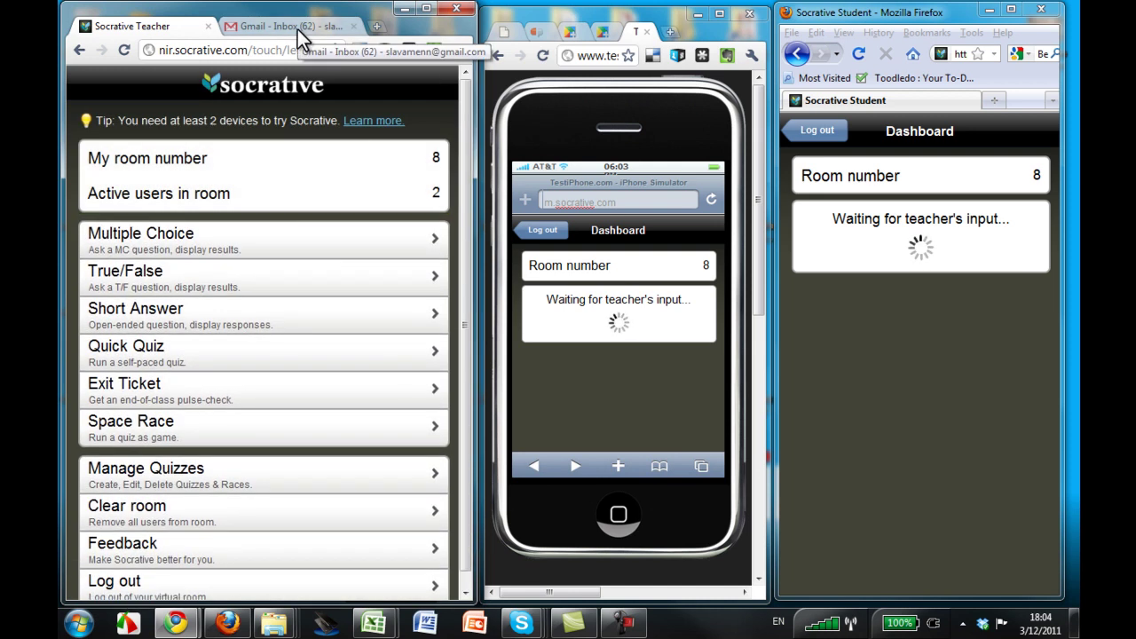
Download the .xls attachment from the Quick Quiz report e-mail in Gmail and open it.
{"action": "left_click", "coordinate": [298, 29]}
{"action": "left_click", "coordinate": [269, 230]}
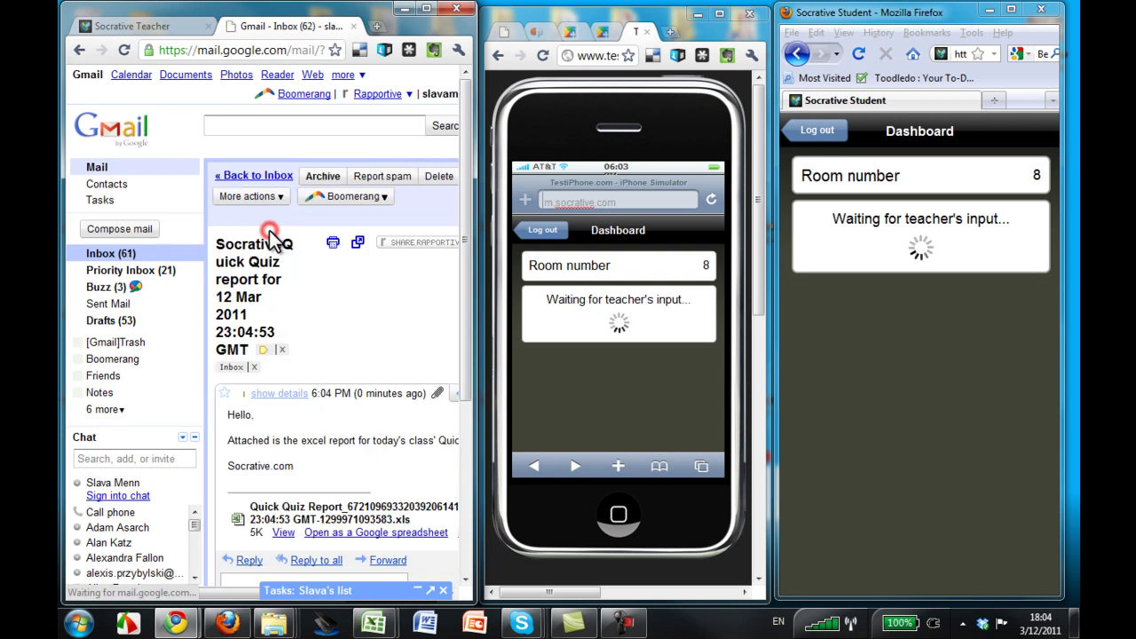
{"action": "scroll", "coordinate": [267, 546], "scroll_direction": "down", "scroll_amount": 3}
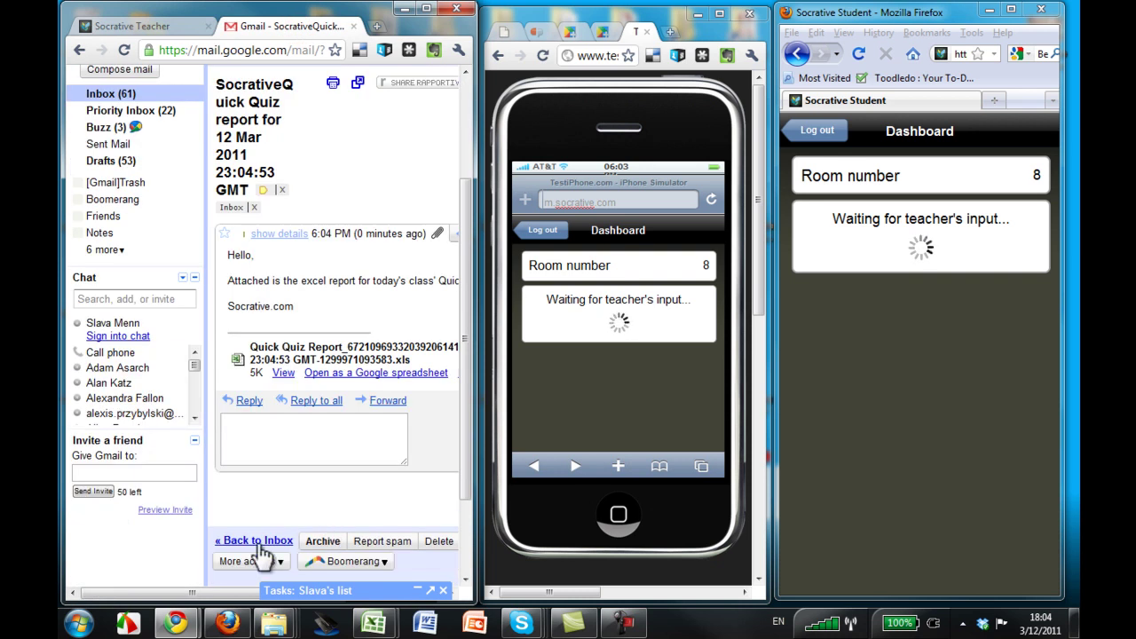
{"action": "left_click", "coordinate": [625, 413]}
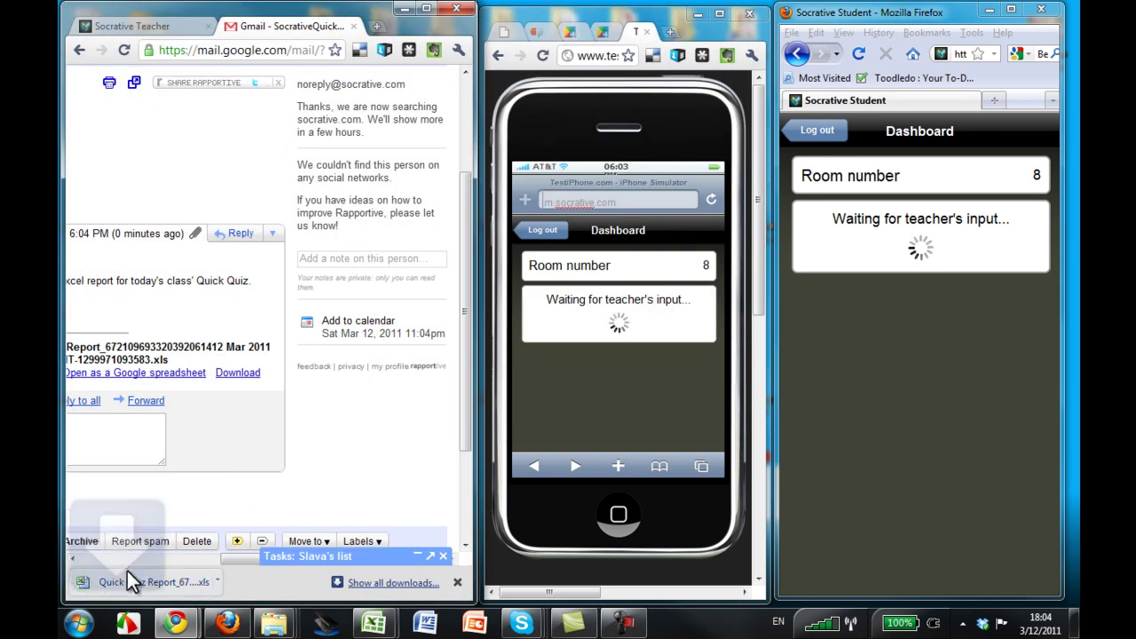
{"action": "left_click", "coordinate": [217, 582]}
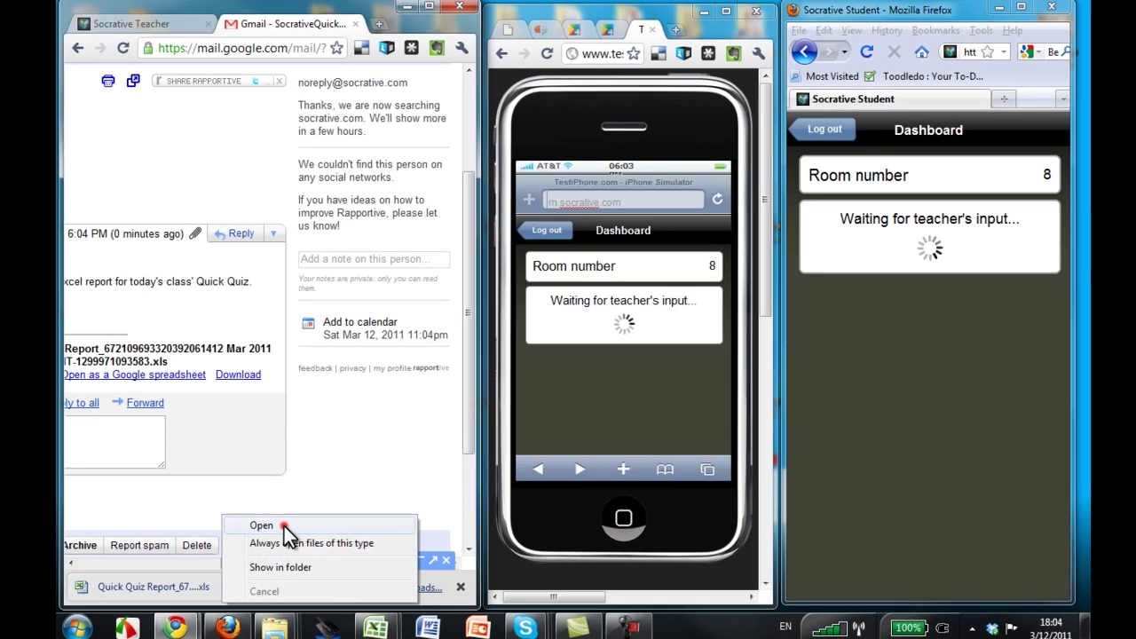
{"action": "left_click", "coordinate": [284, 526]}
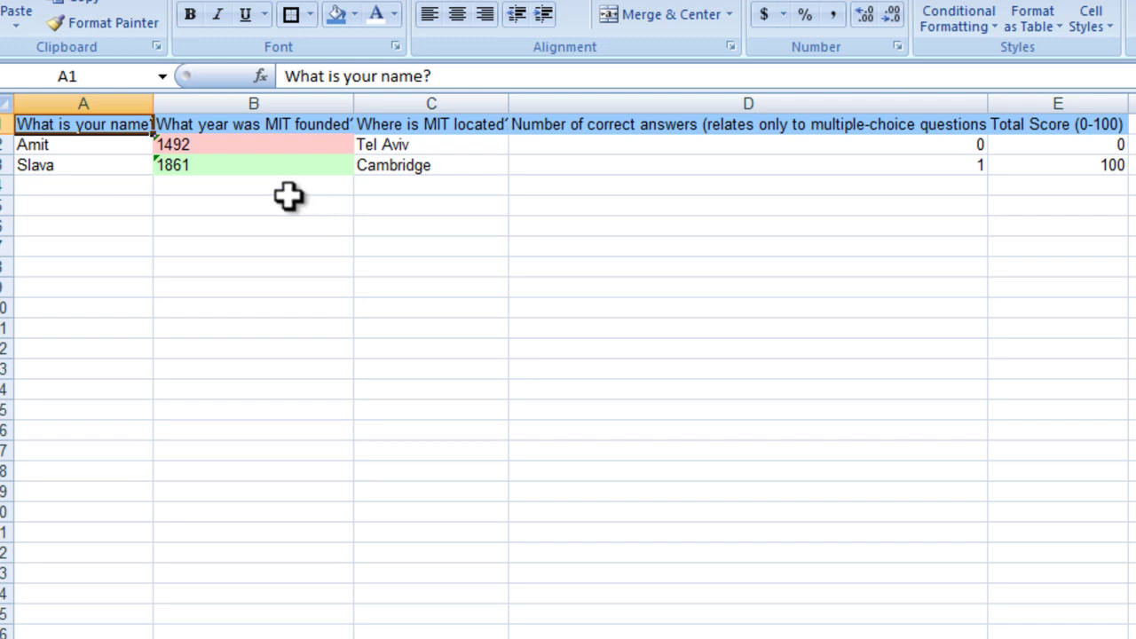
Check answers 1492 in B2 and 1861 in B3, then minimize Excel and return to Socrative Teacher.
{"action": "left_click", "coordinate": [223, 144]}
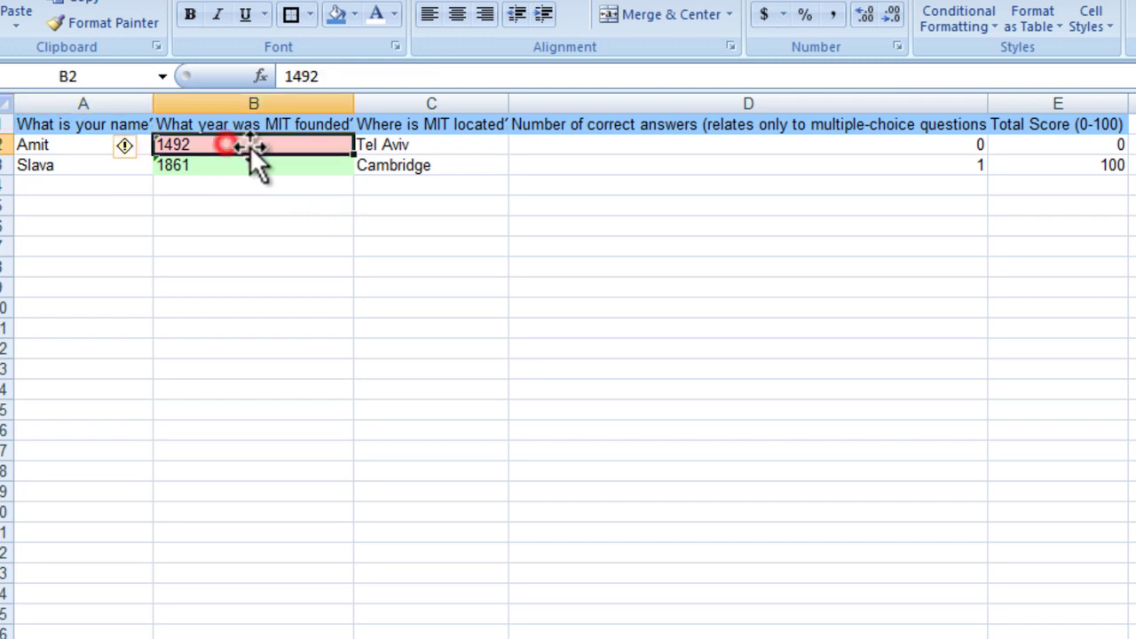
{"action": "left_click", "coordinate": [240, 171]}
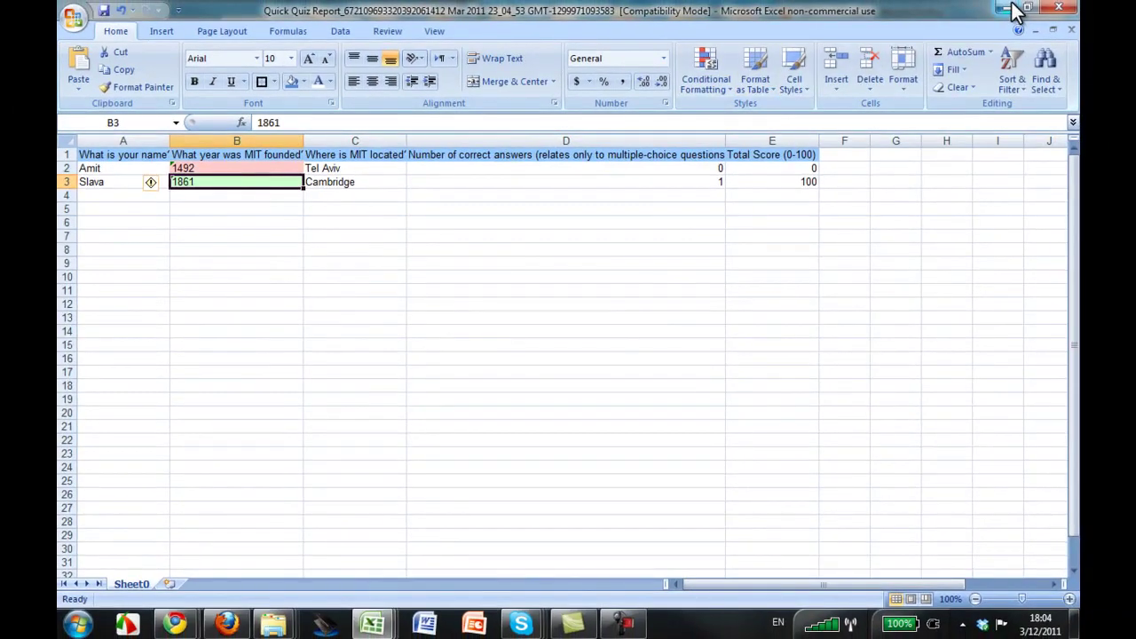
{"action": "left_click", "coordinate": [1012, 8]}
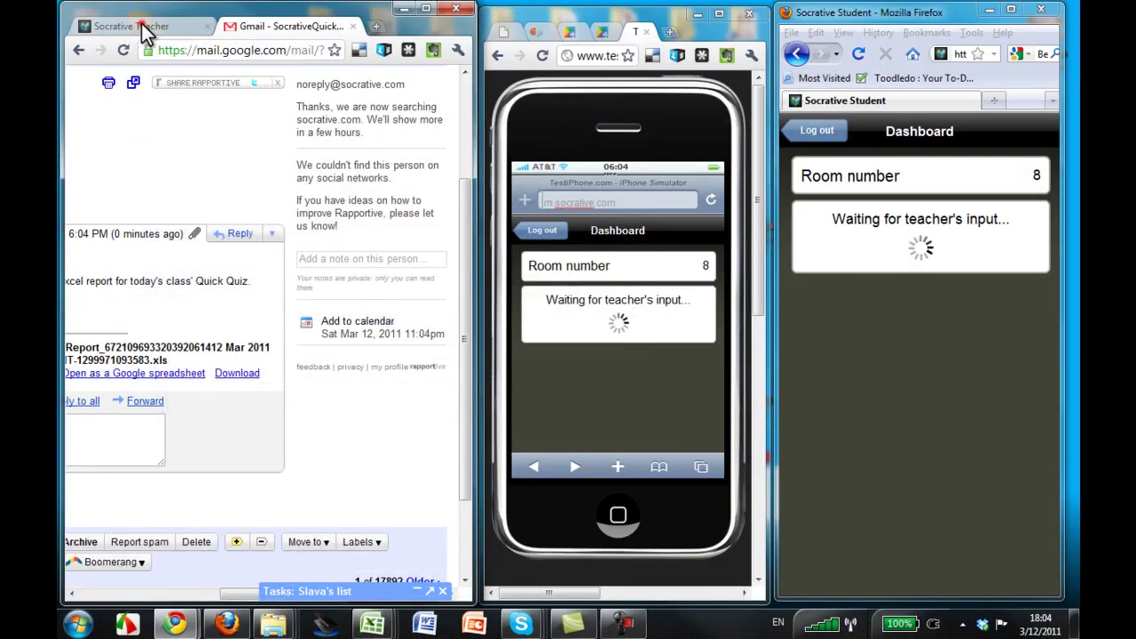
{"action": "left_click", "coordinate": [148, 26]}
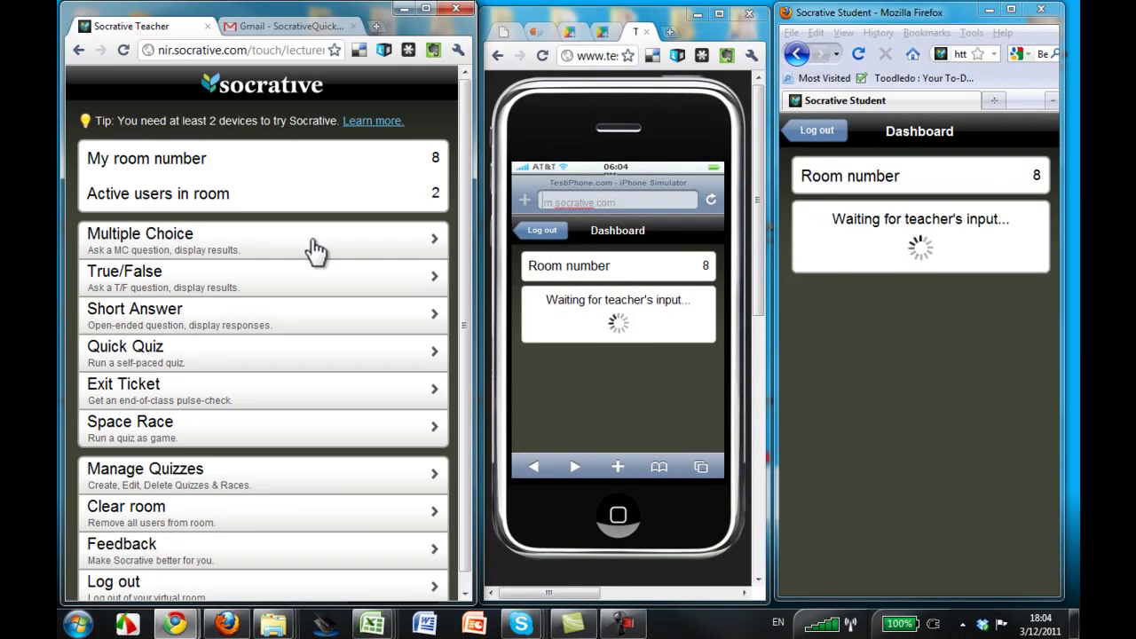